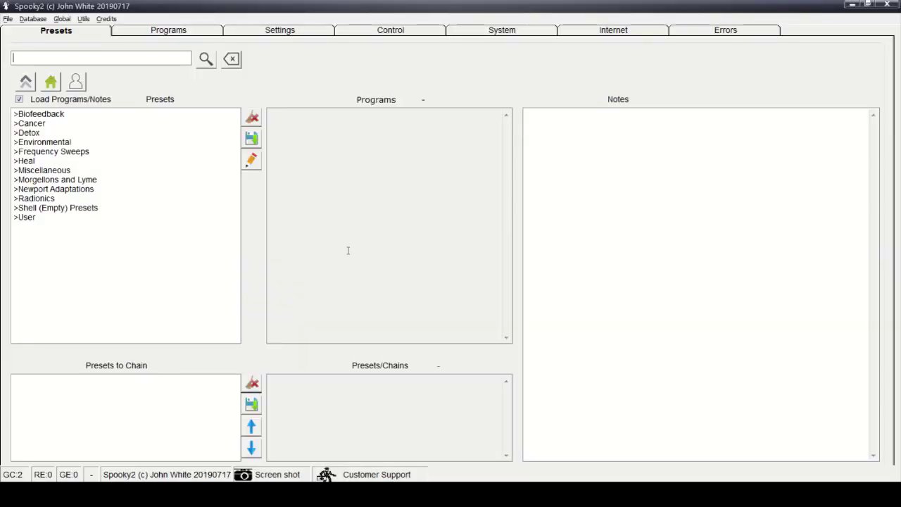
Search the program database for 'diarrhea', listing 344 matching programs.
left_click(183, 33)
type("diarrhea")
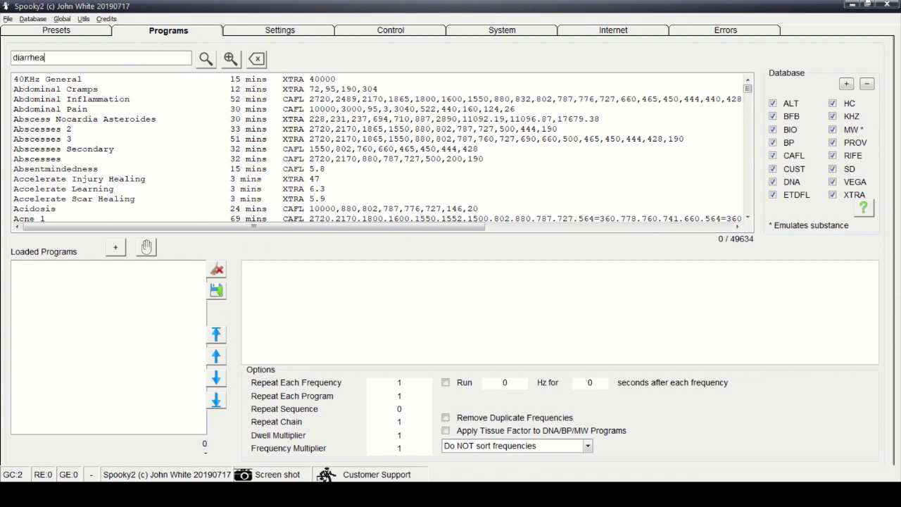
key("Return")
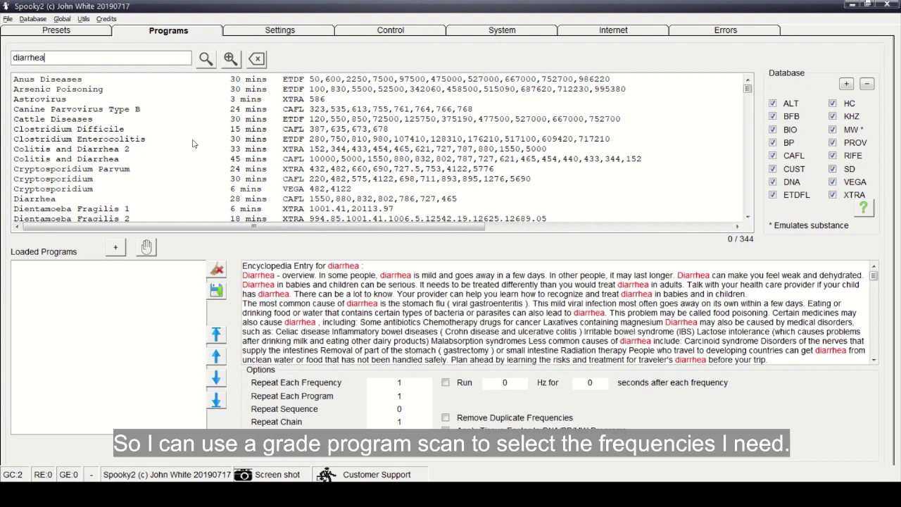
Select the Biofeedback > GeneratorX > GX Grade Scan preset.
left_click(71, 35)
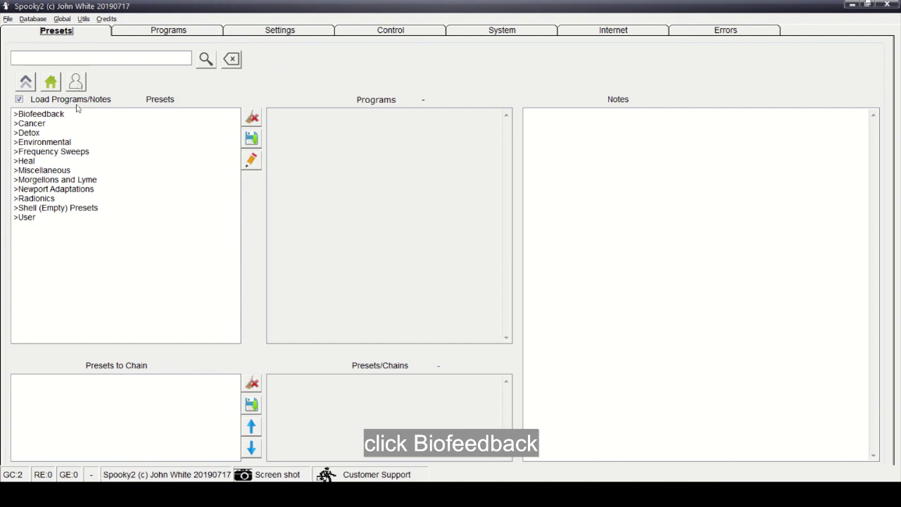
left_click(74, 115)
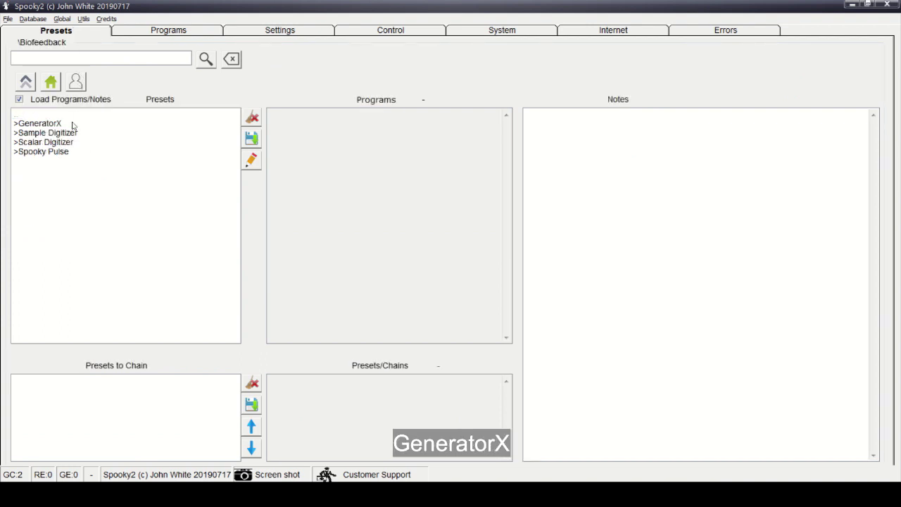
left_click(72, 126)
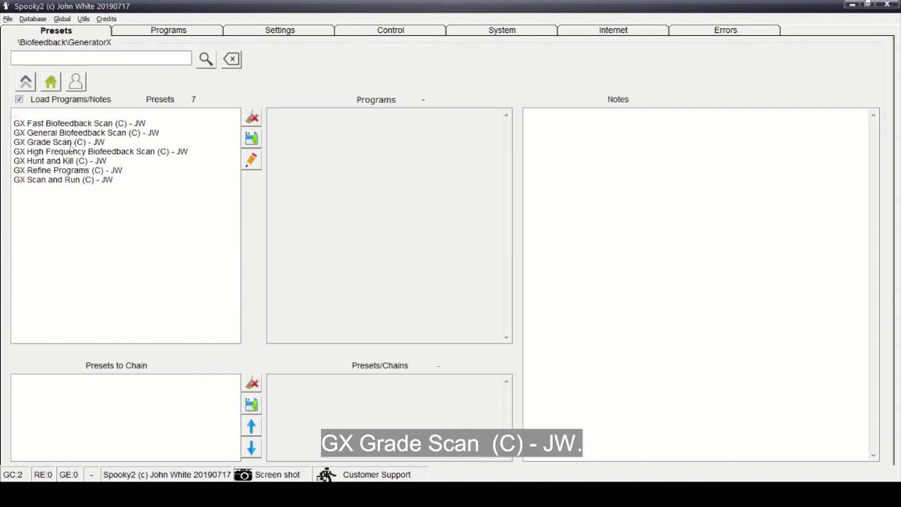
left_click(71, 142)
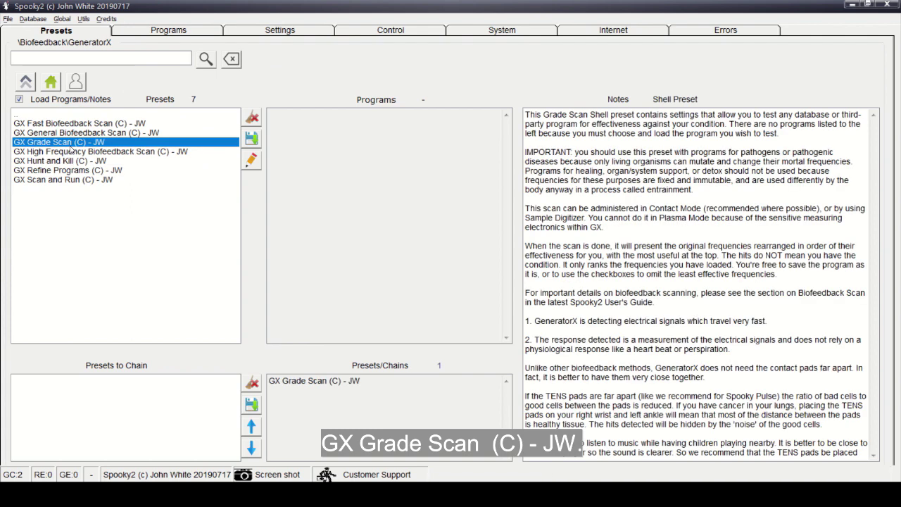
Load Colitis and Diarrhea 2, Colitis and Diarrhea, and Diarrhea from the search results.
left_click(151, 35)
type("diarrhea")
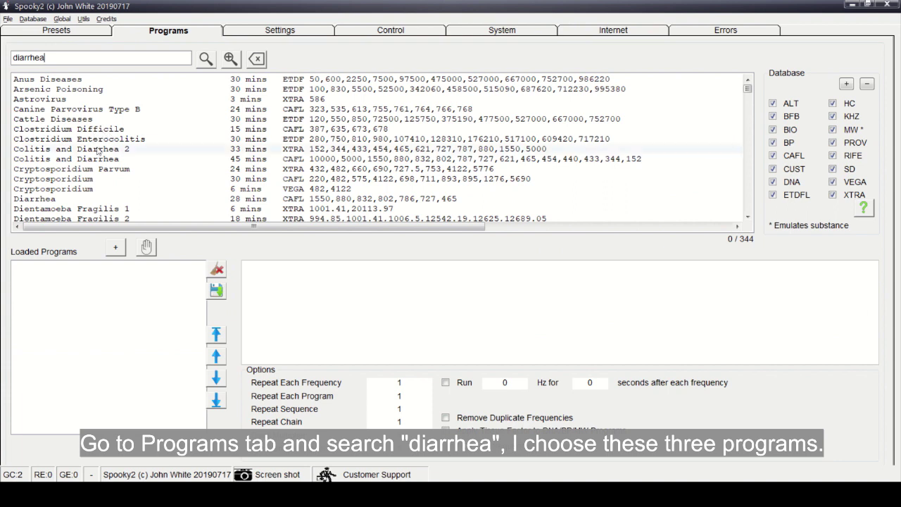
double_click(97, 150)
double_click(100, 159)
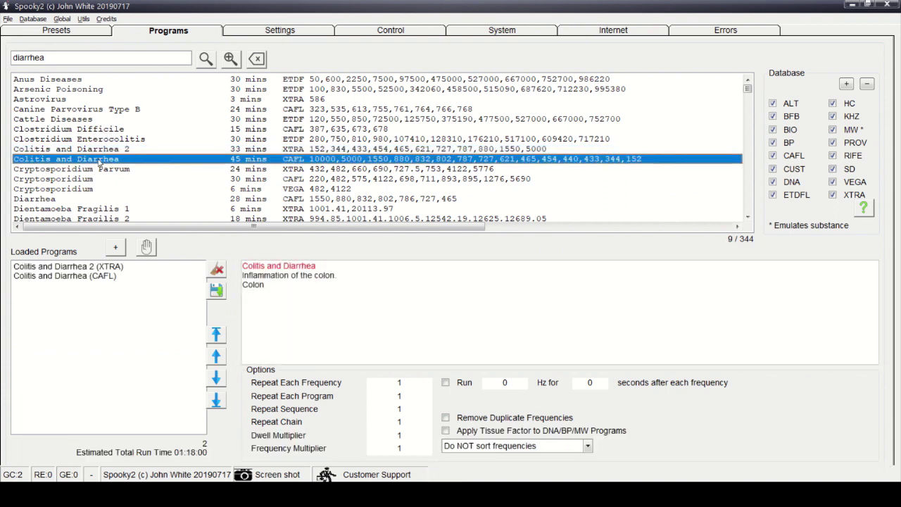
double_click(69, 199)
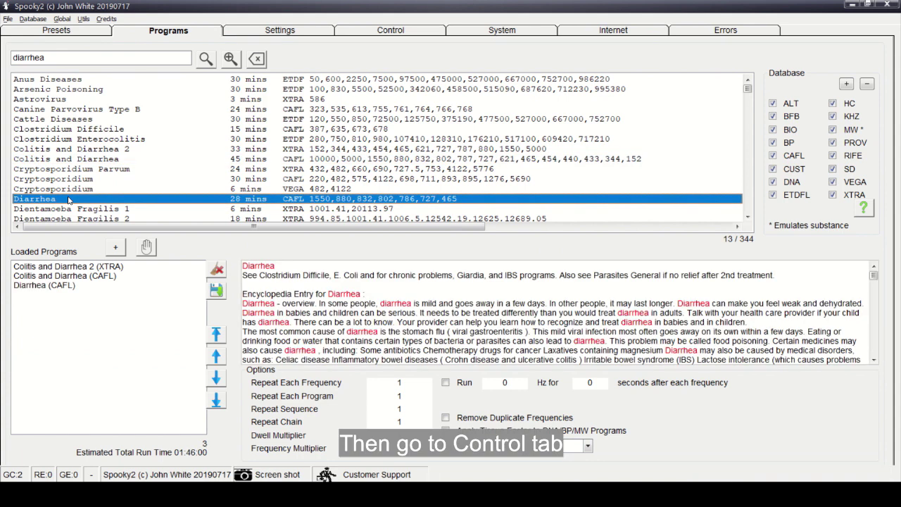
Enable Overwrite Generator and run the grade scan on generator 36.
left_click(352, 33)
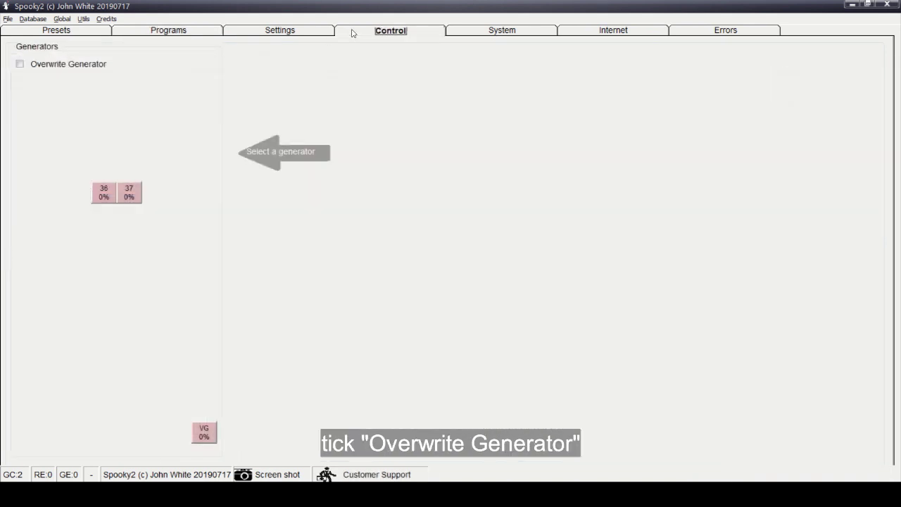
left_click(20, 65)
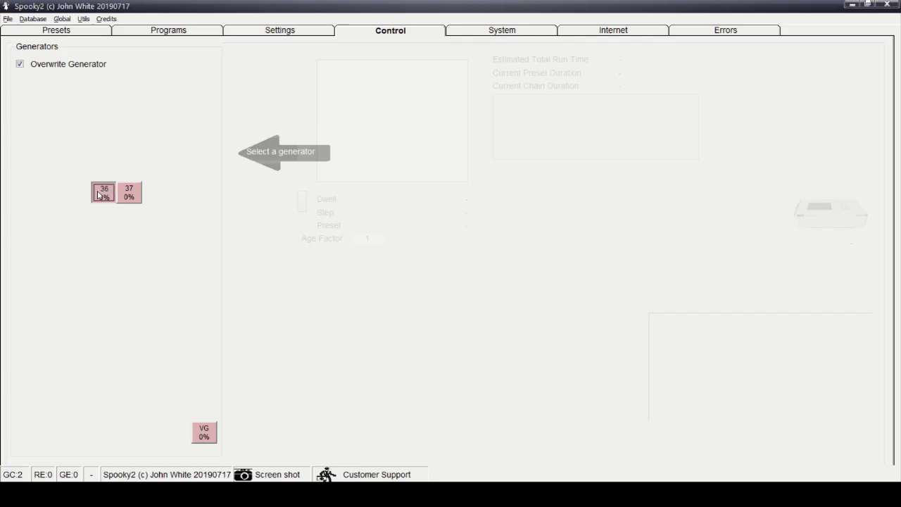
left_click(101, 192)
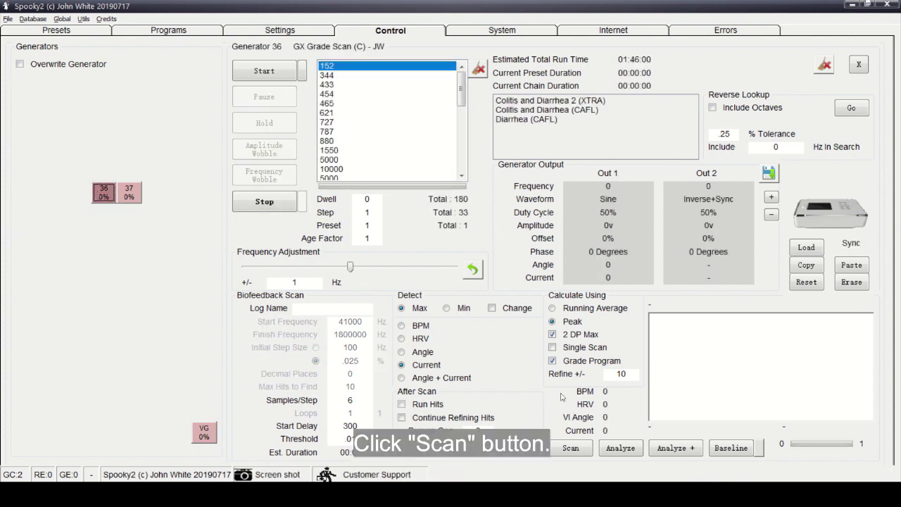
left_click(571, 447)
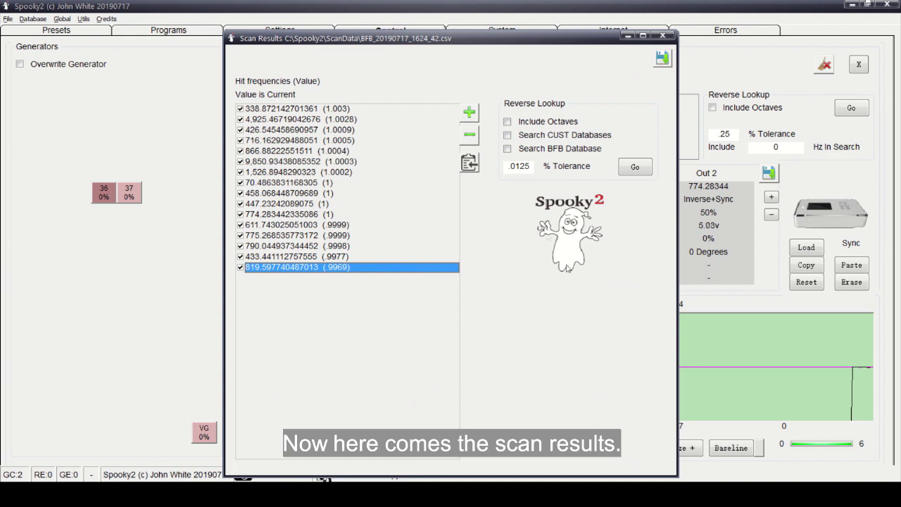
Untick all hits, tick the top ten (338.87 through 447.23), and create a program from them.
left_click(469, 136)
left_click(240, 109)
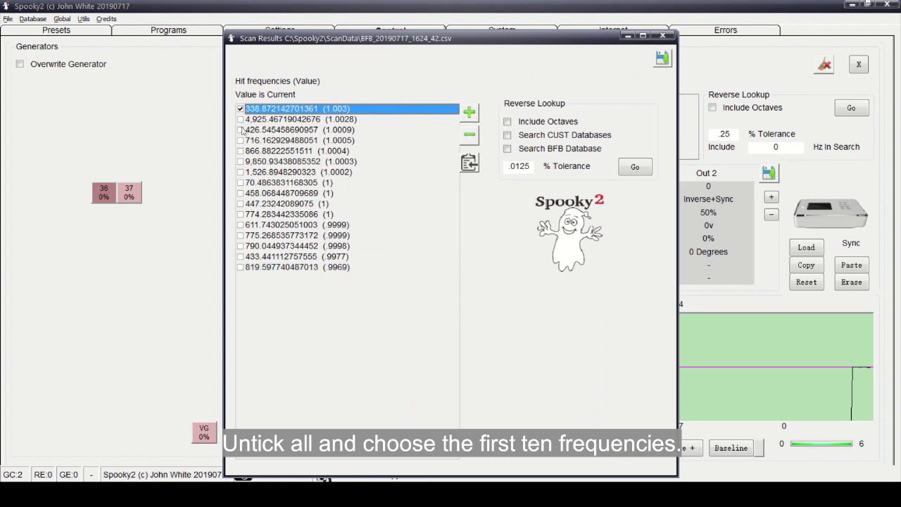
left_click(240, 120)
left_click(241, 130)
left_click(240, 141)
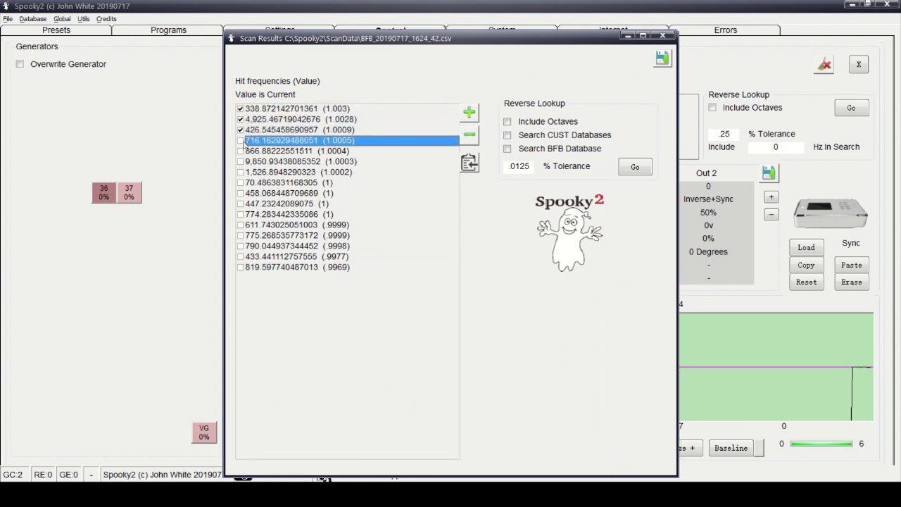
left_click(241, 152)
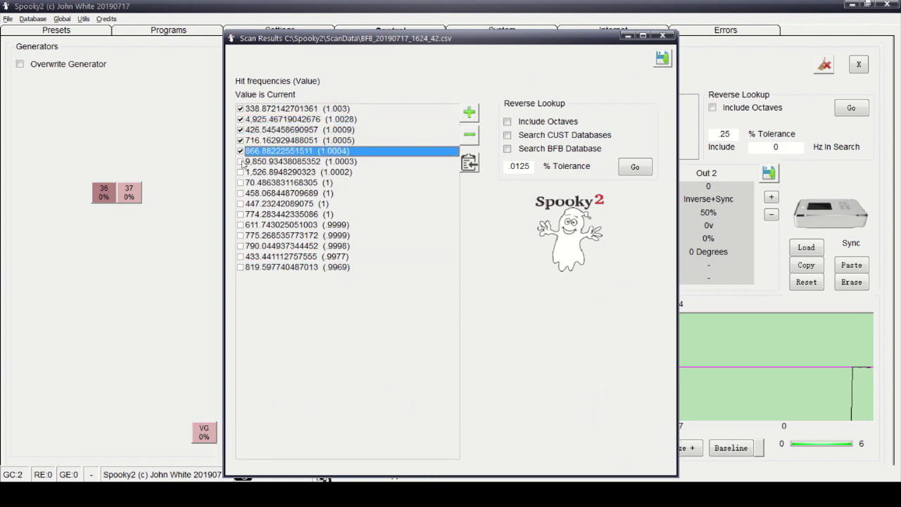
left_click(241, 161)
left_click(240, 172)
left_click(241, 183)
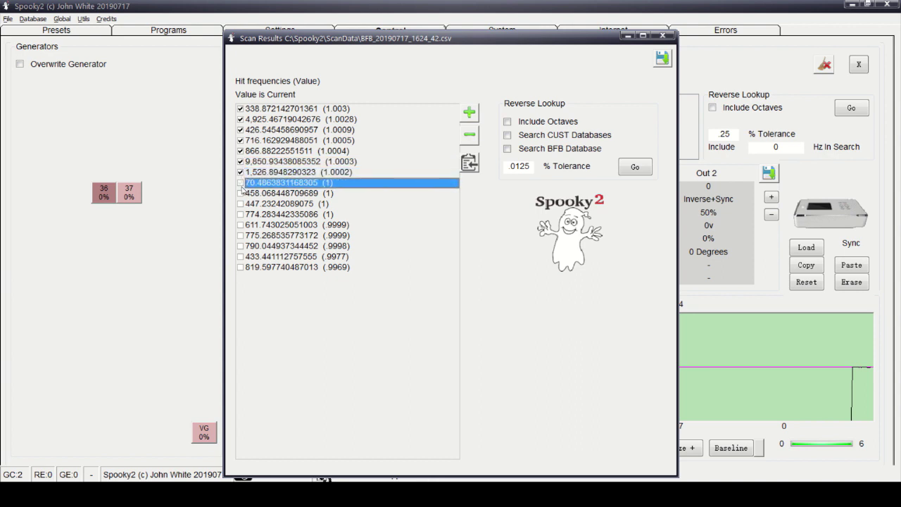
left_click(241, 193)
left_click(241, 204)
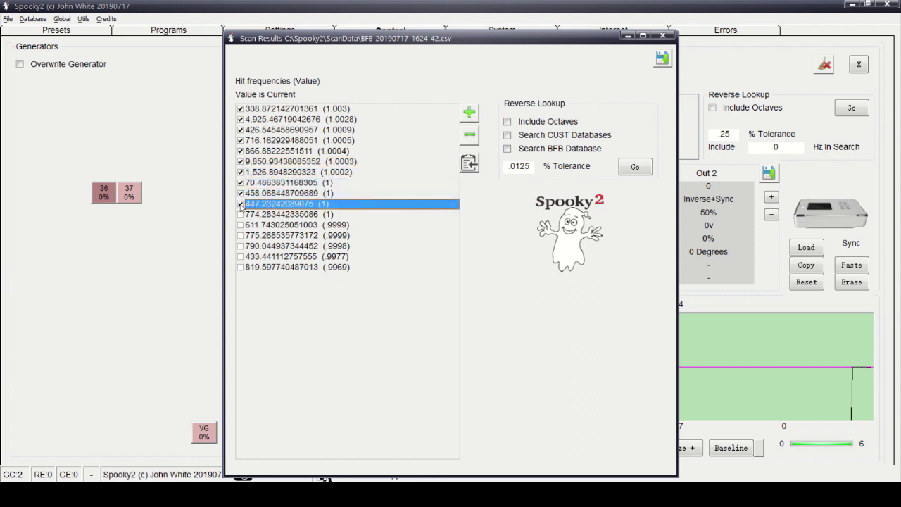
left_click(661, 58)
Rename the program to 'Scan Grade Diarrhea', save it, and confirm with Yes.
left_click_drag(198, 83, 24, 88)
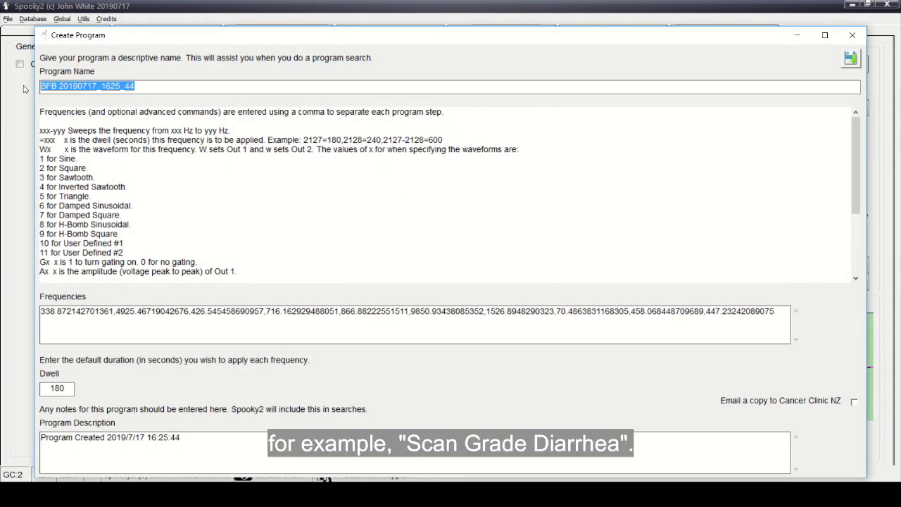
type("Scan ")
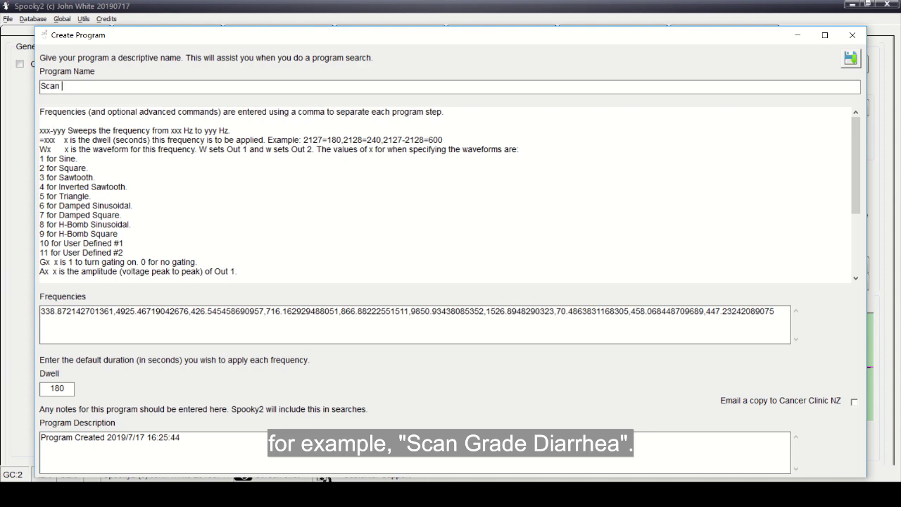
type("Grsa")
key("BackSpace")
key("BackSpace")
type("ade Diarrhea")
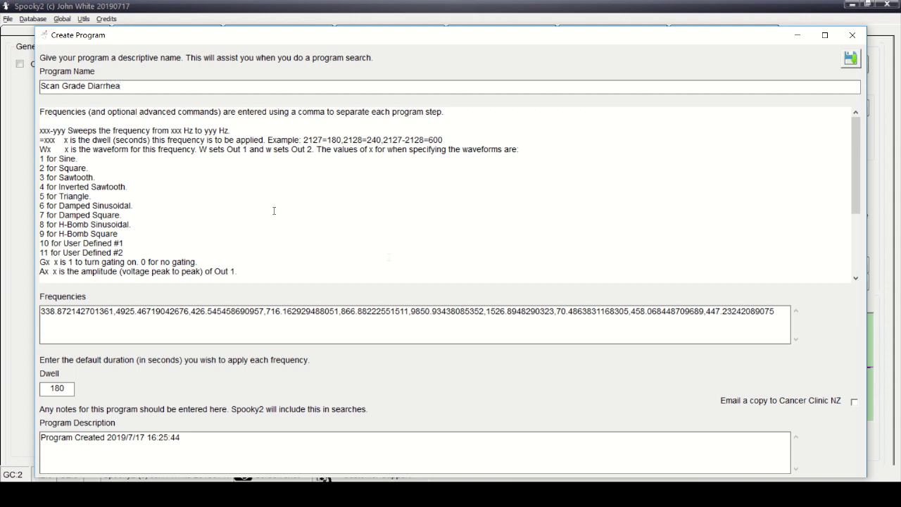
left_click(850, 59)
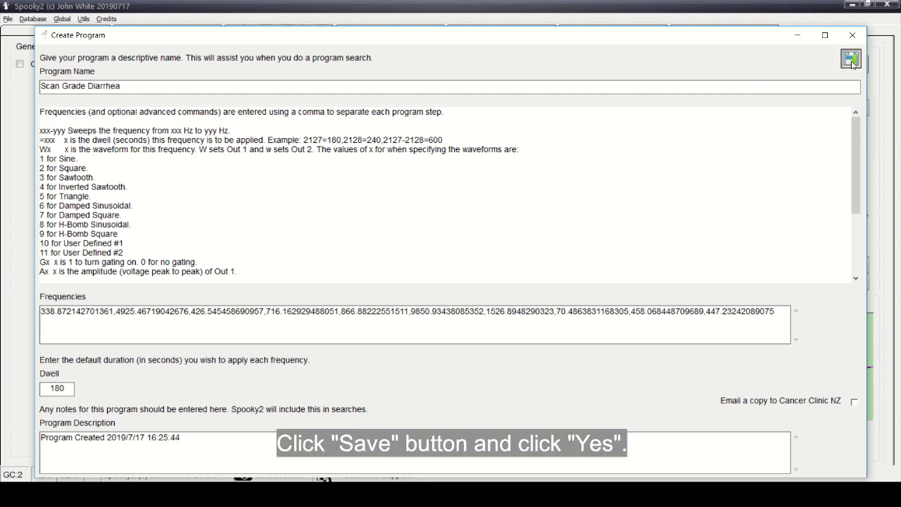
left_click(438, 286)
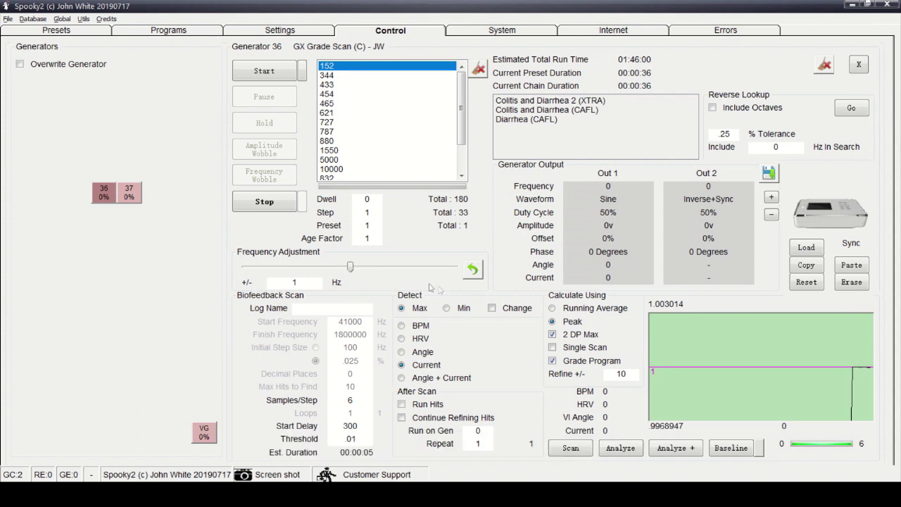
Restrict the program list to the BFB database to show 'Scan Grade Diarrhea'.
left_click(165, 32)
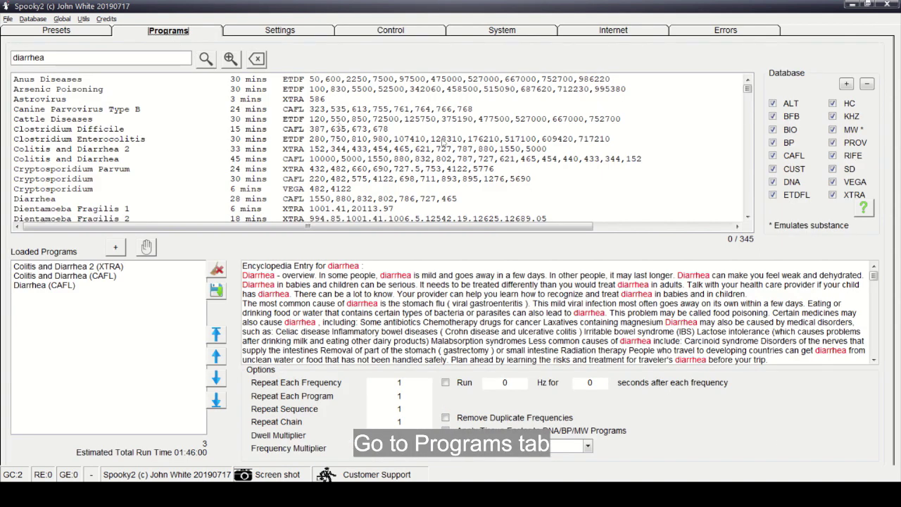
left_click(869, 89)
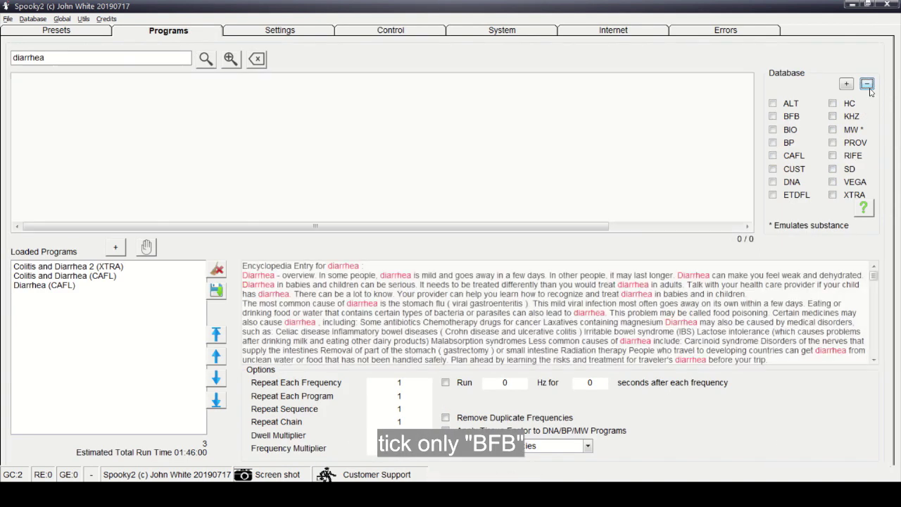
left_click(773, 117)
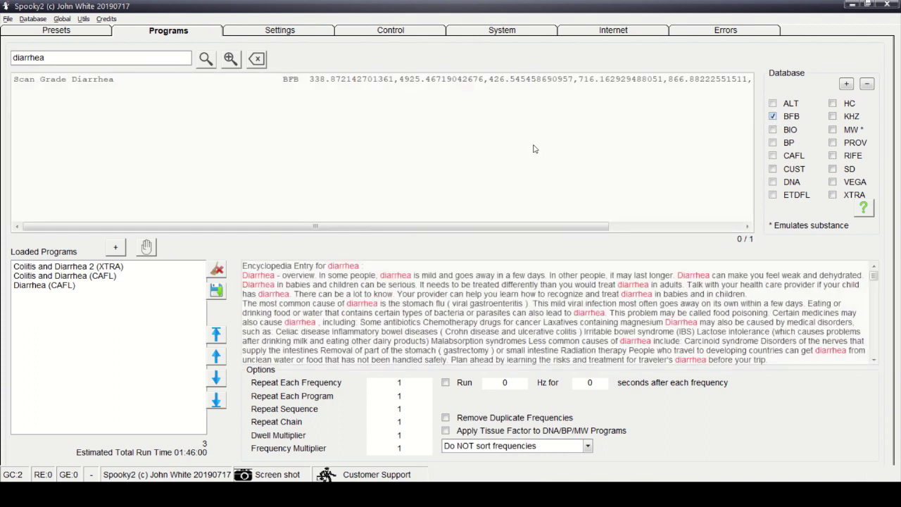